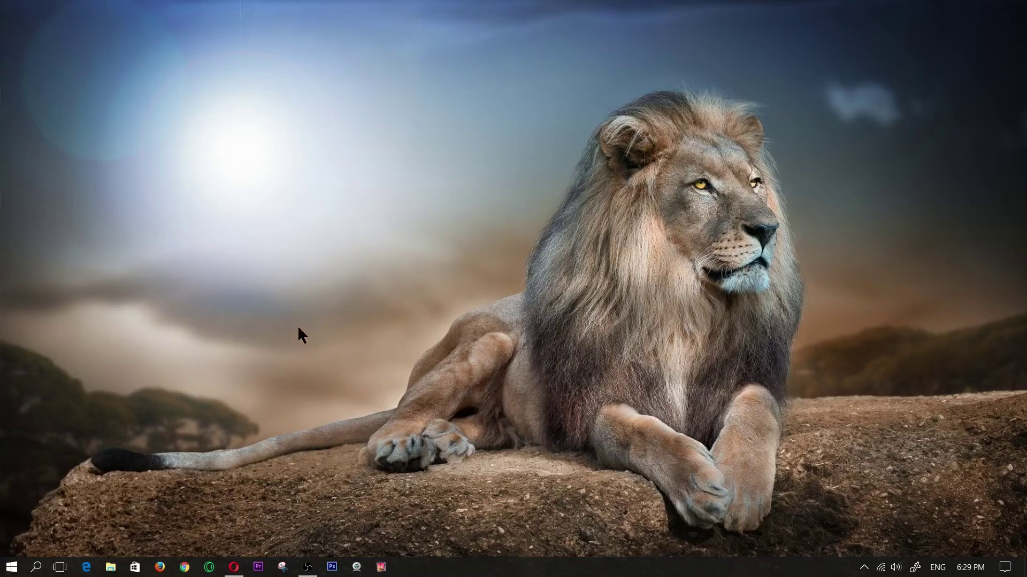
Step: Create a new desktop folder named Protected and open it to show it's empty
right_click(289, 359)
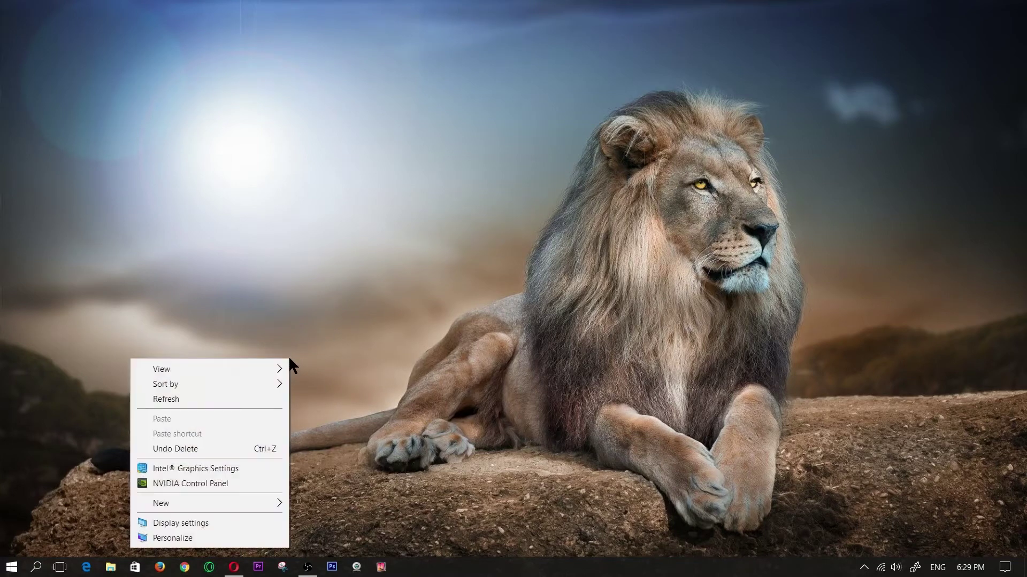
mouse_move(238, 500)
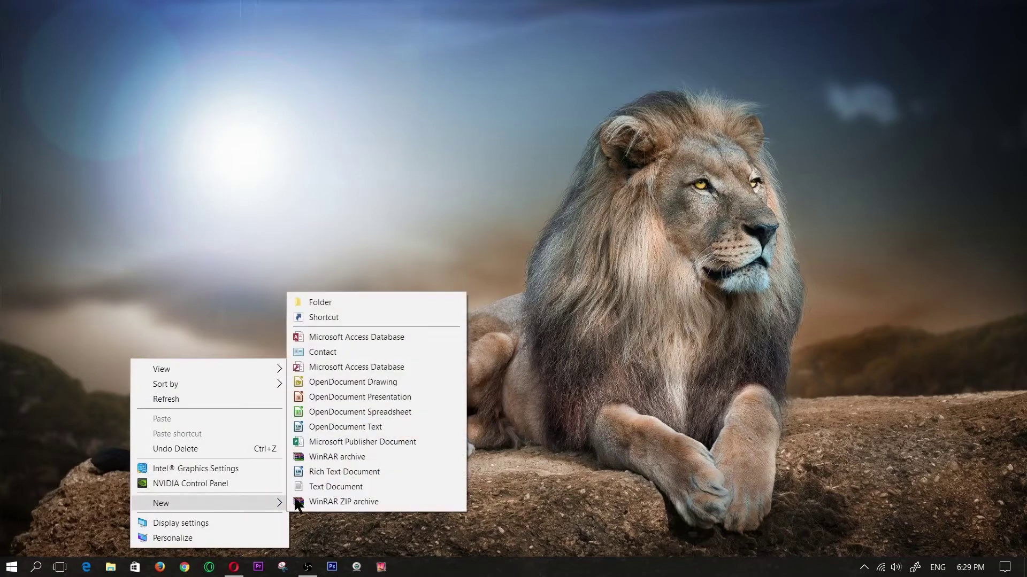
click(359, 301)
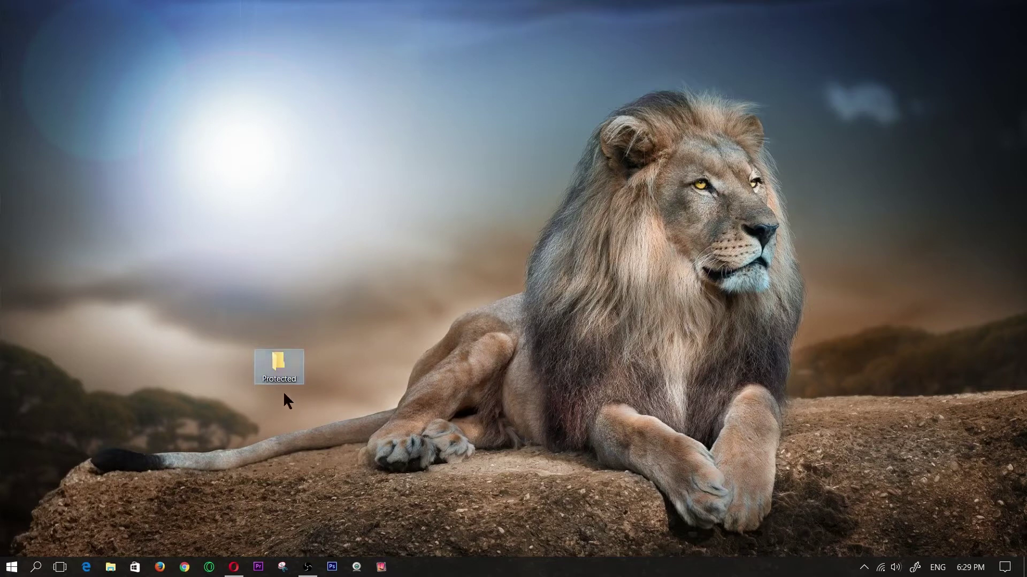
double_click(287, 367)
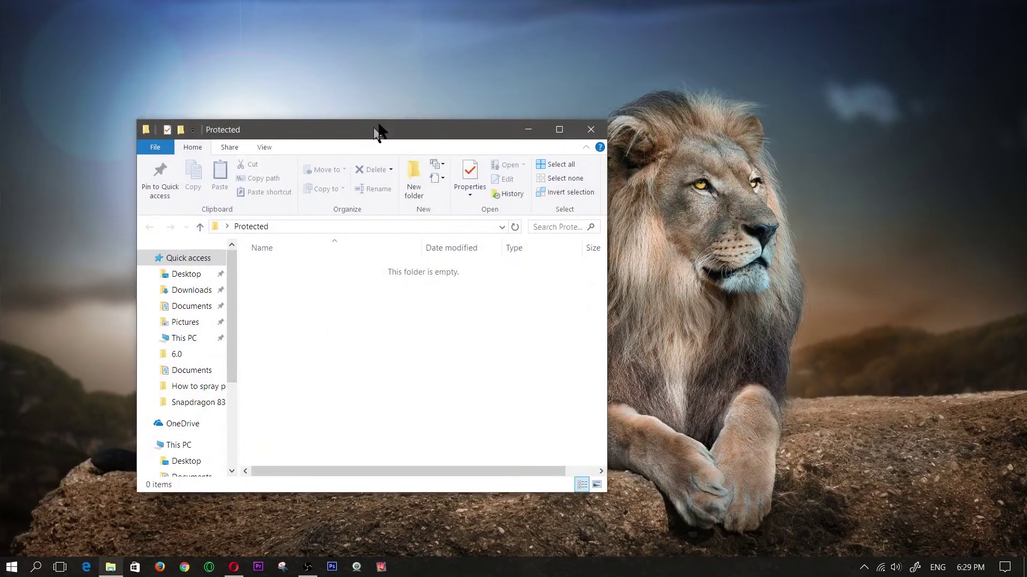
Step: Add a blank text file inside Protected, keeping the default name 'New Text Document'
drag(378, 133, 457, 92)
right_click(396, 291)
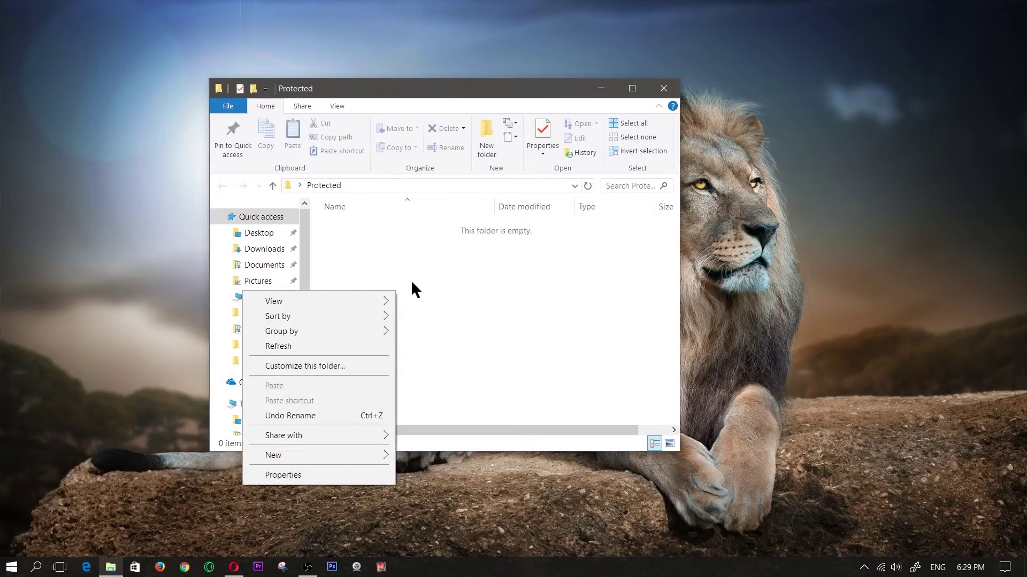
mouse_move(348, 451)
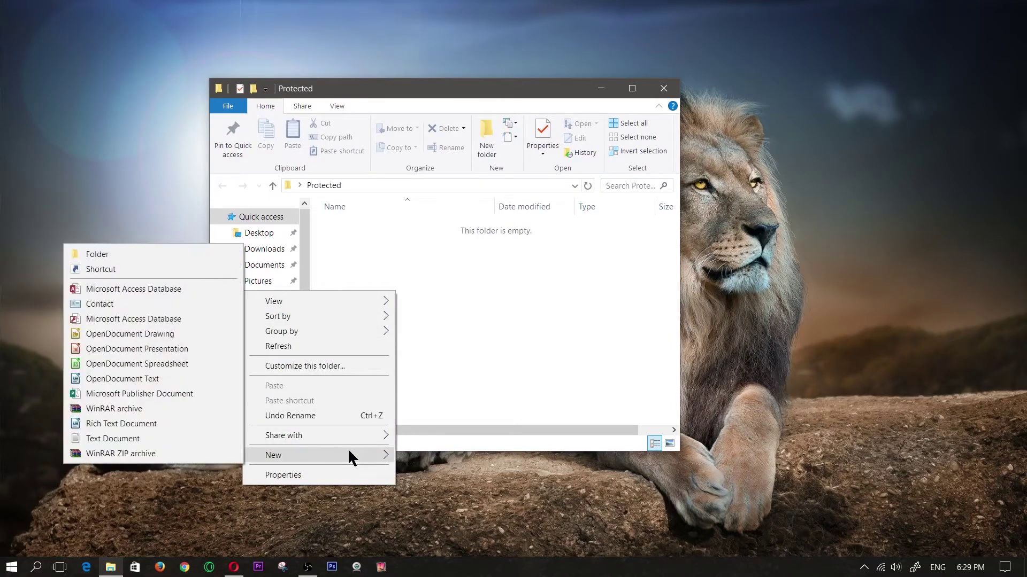
click(125, 440)
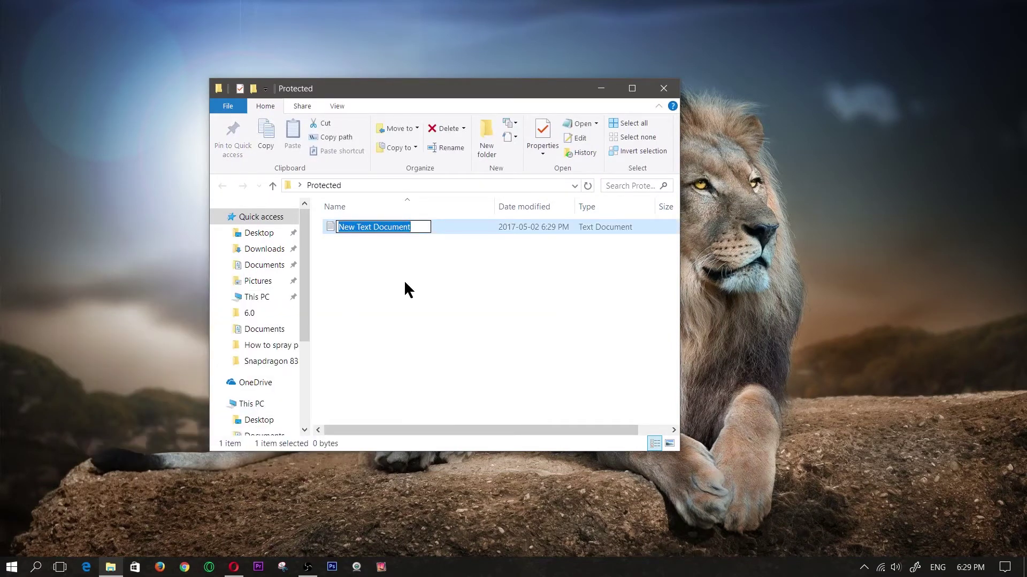
click(405, 277)
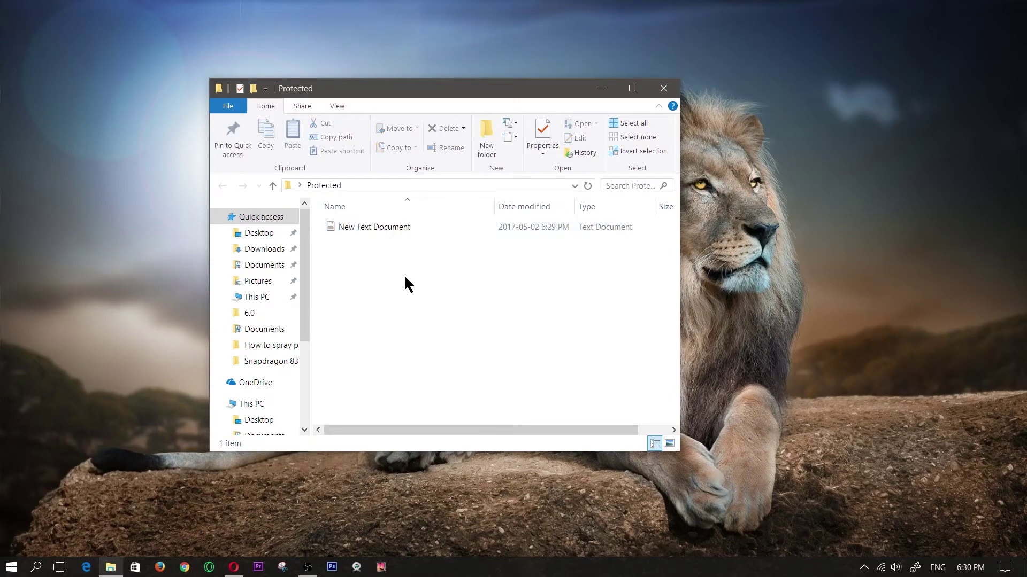
mouse_move(233, 571)
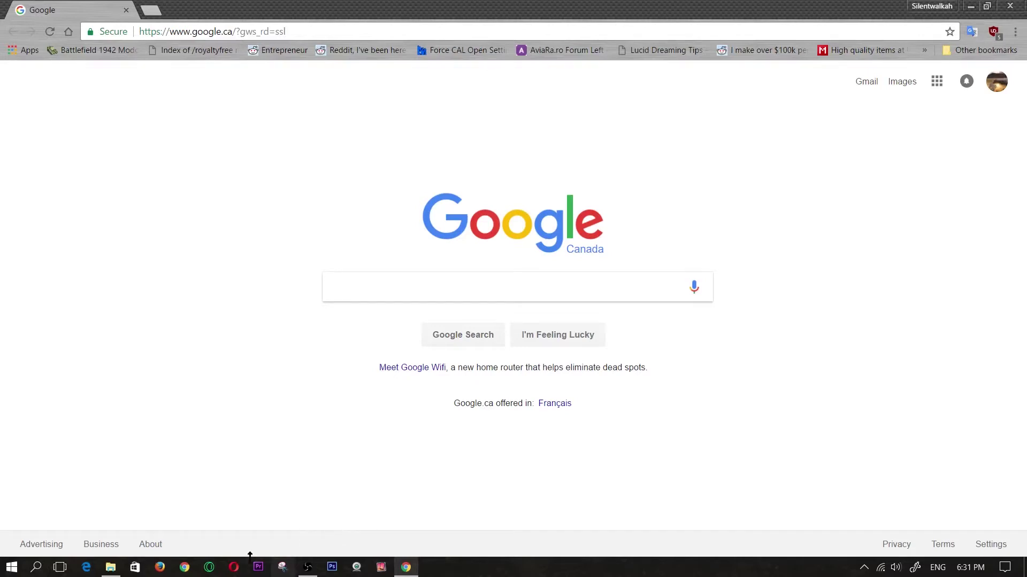
Step: Load the Laptop Mag password-protect-a-folder article in Chrome from the pasted URL
mouse_move(406, 571)
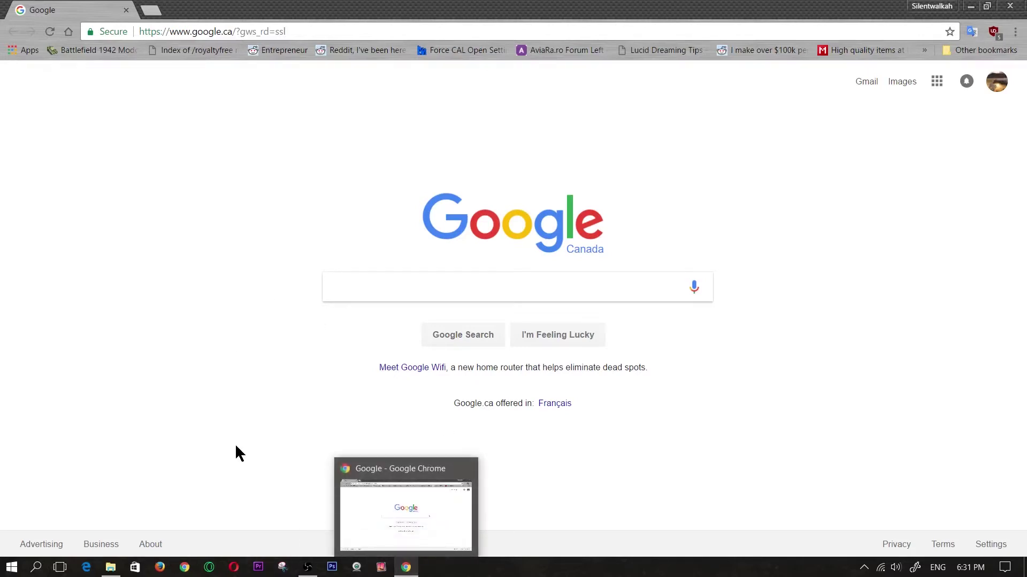
click(307, 32)
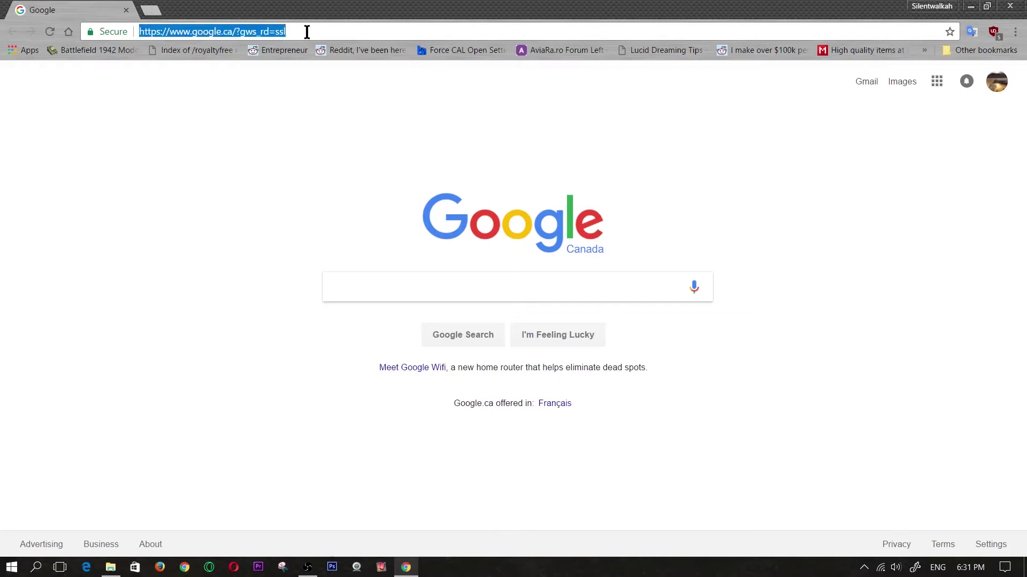
key(ctrl+v)
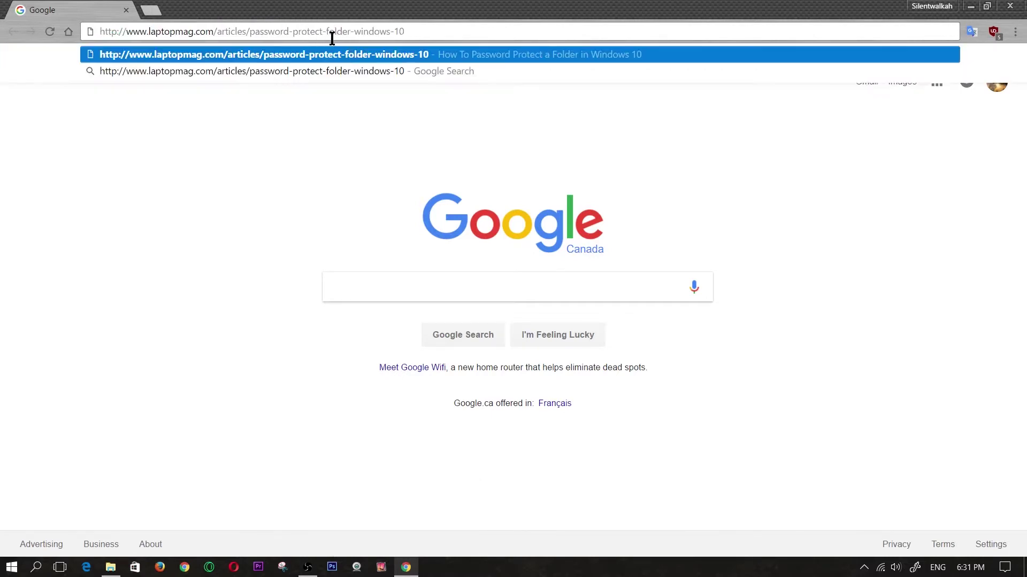
key(Return)
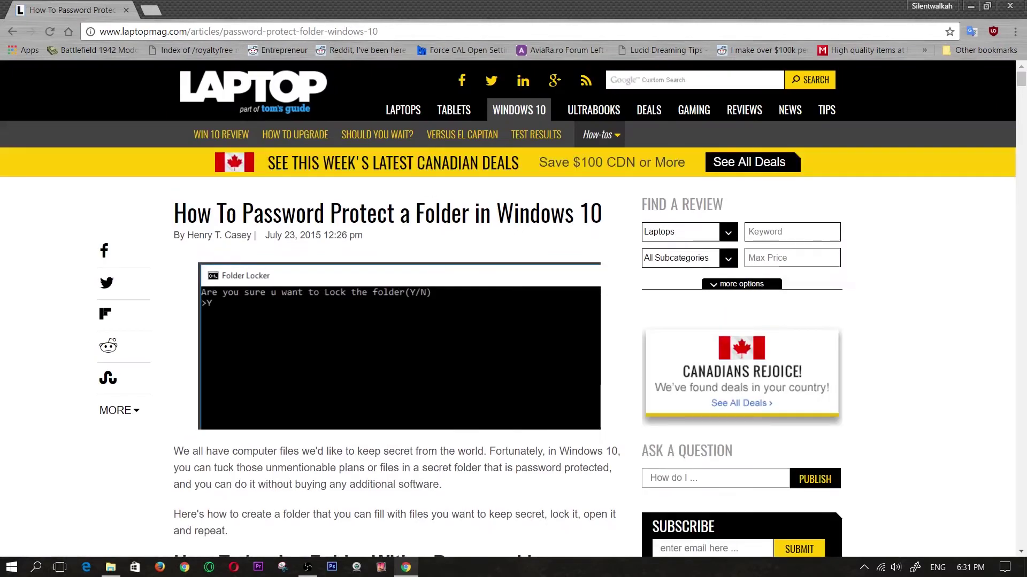
Step: Copy the article's Folder Locker script and minimize Chrome to return to Protected
scroll(600, 357, down, 1)
scroll(600, 357, down, 15)
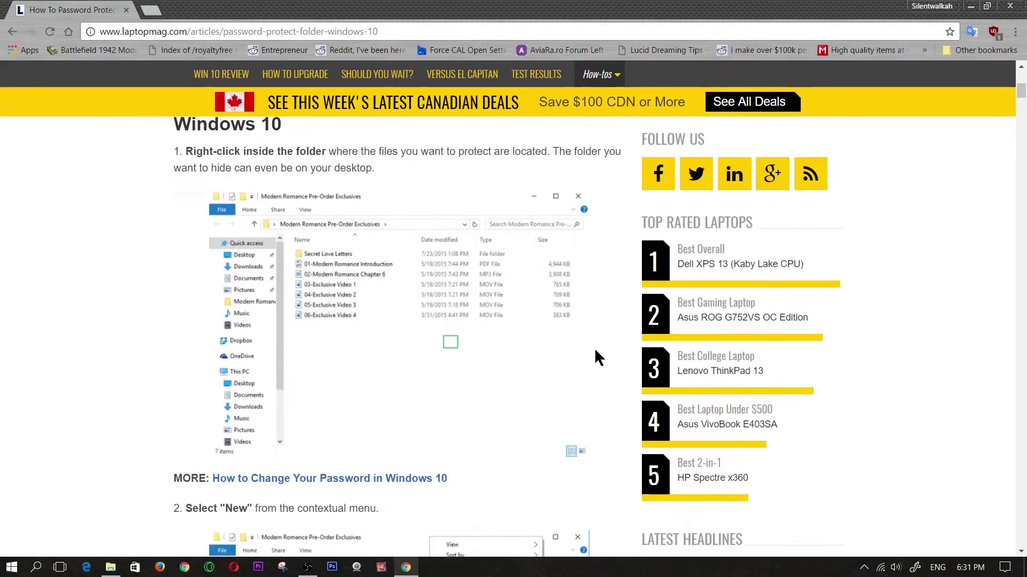
scroll(535, 321, down, 10)
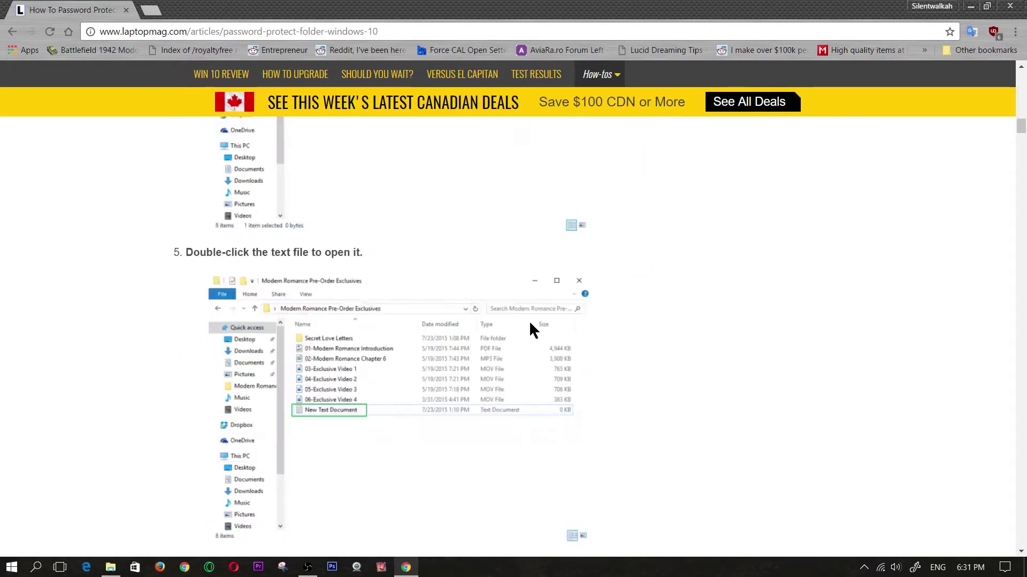
scroll(453, 371, up, 5)
scroll(443, 371, down, 10)
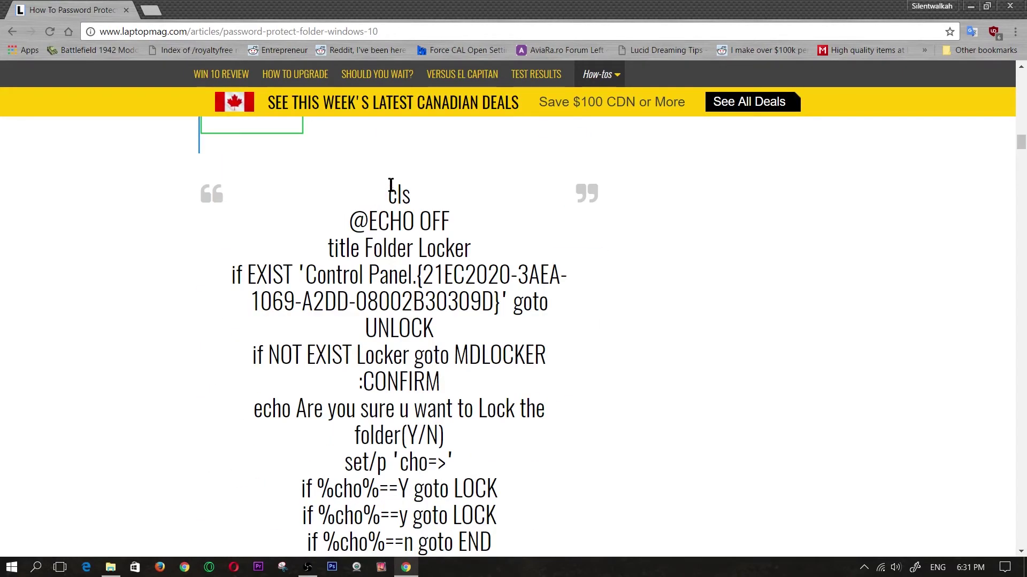
drag(390, 196, 485, 305)
key(ctrl+c)
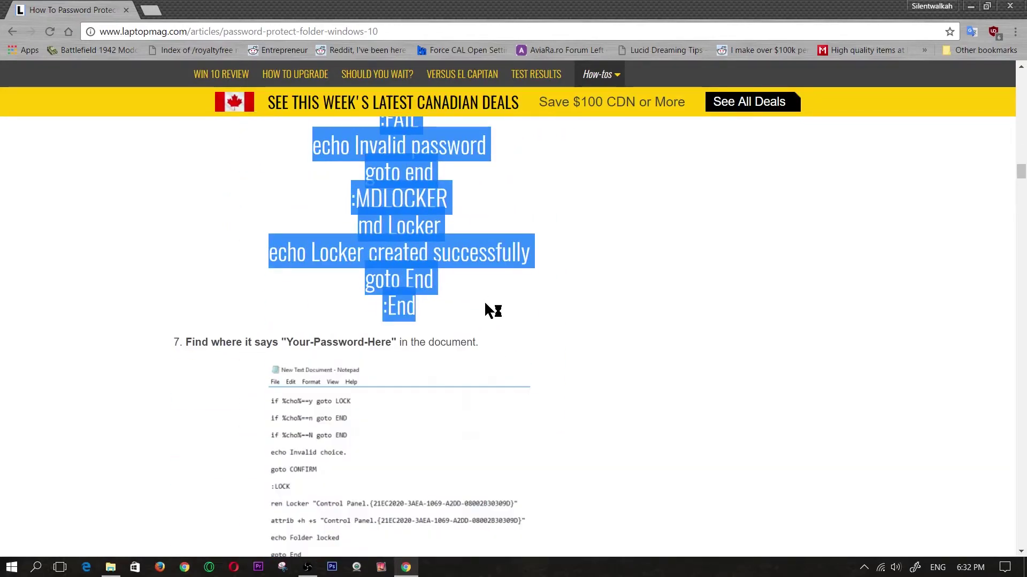
click(972, 7)
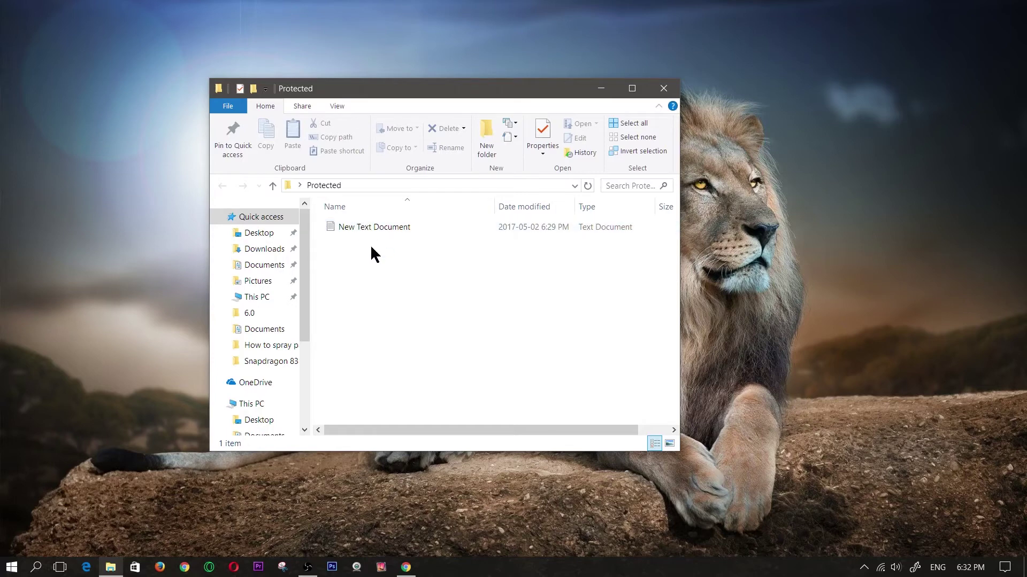
drag(426, 97, 502, 118)
double_click(453, 249)
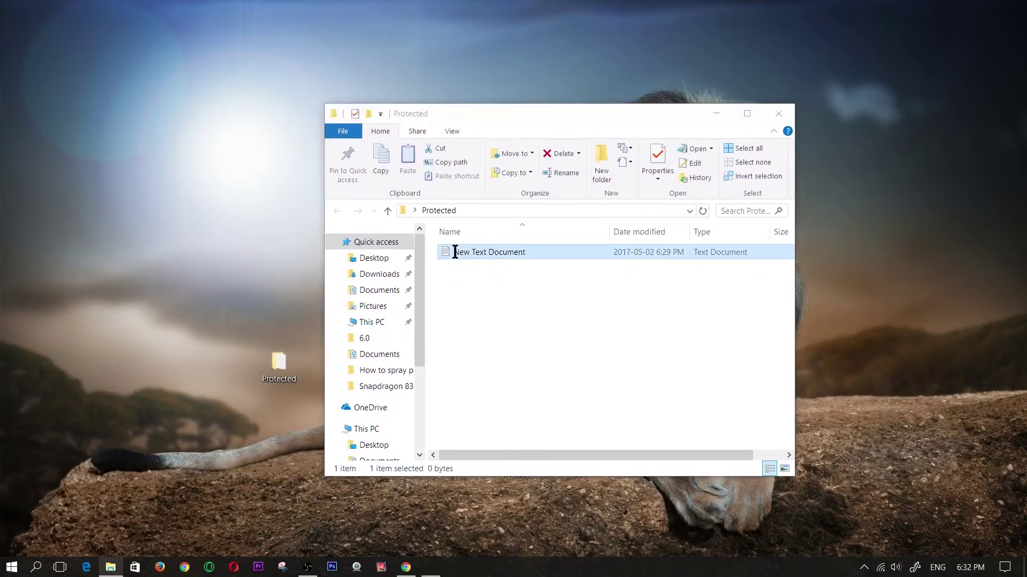
key(ctrl+v)
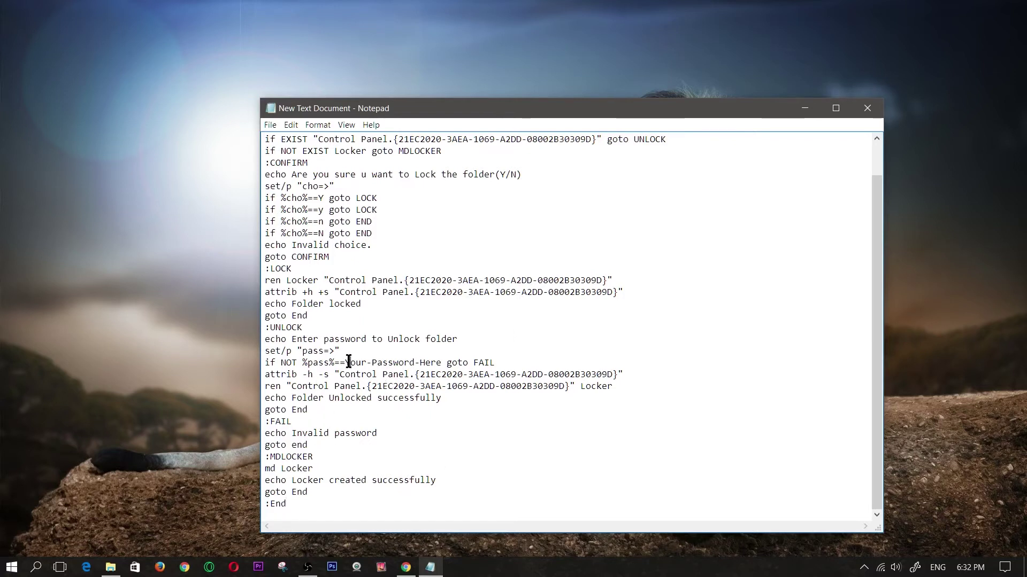
drag(440, 363, 332, 363)
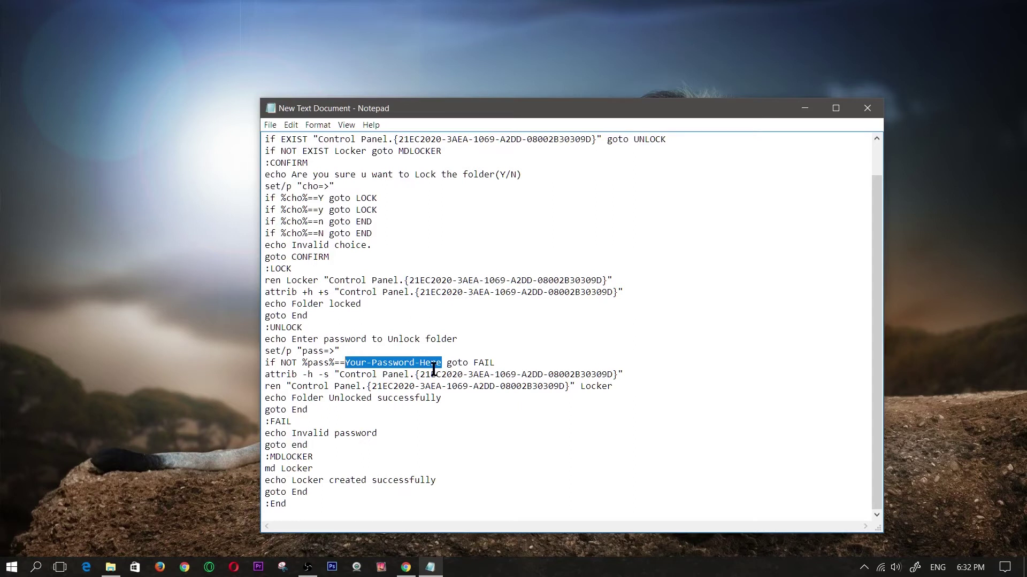
text(1111)
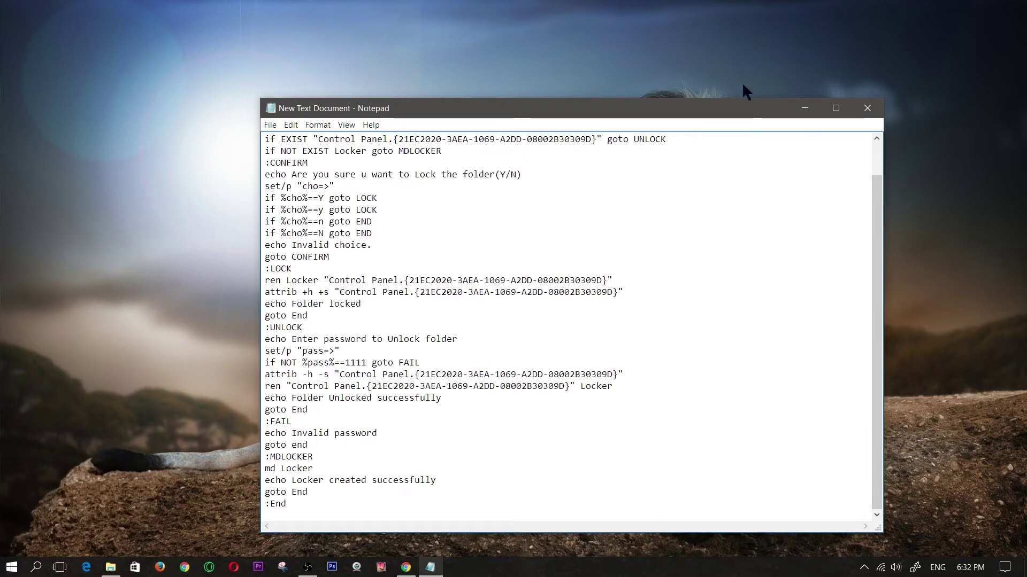
Step: Save the script as folderunlocker.bat with file type All Files, then close Notepad
click(270, 126)
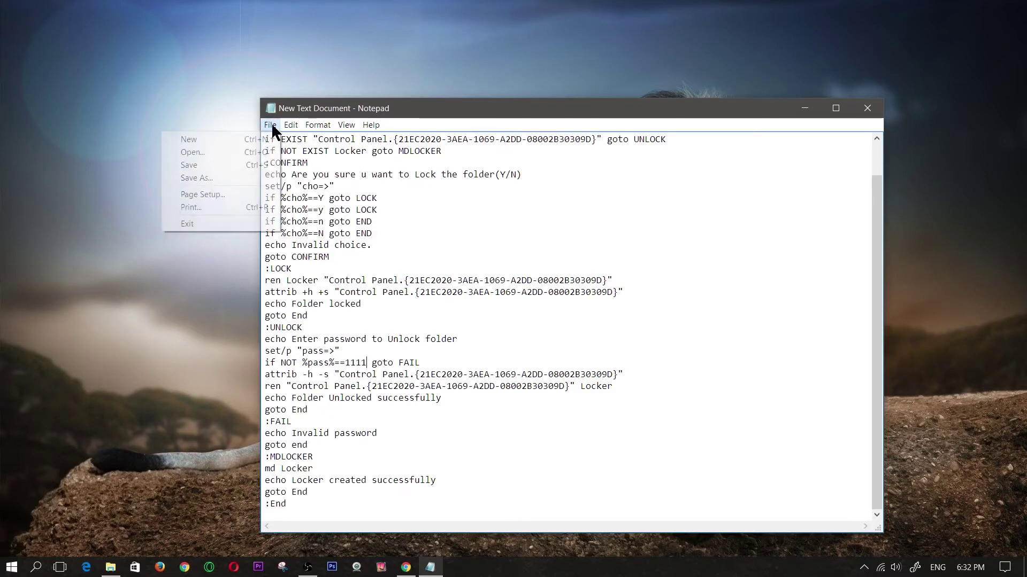
click(230, 177)
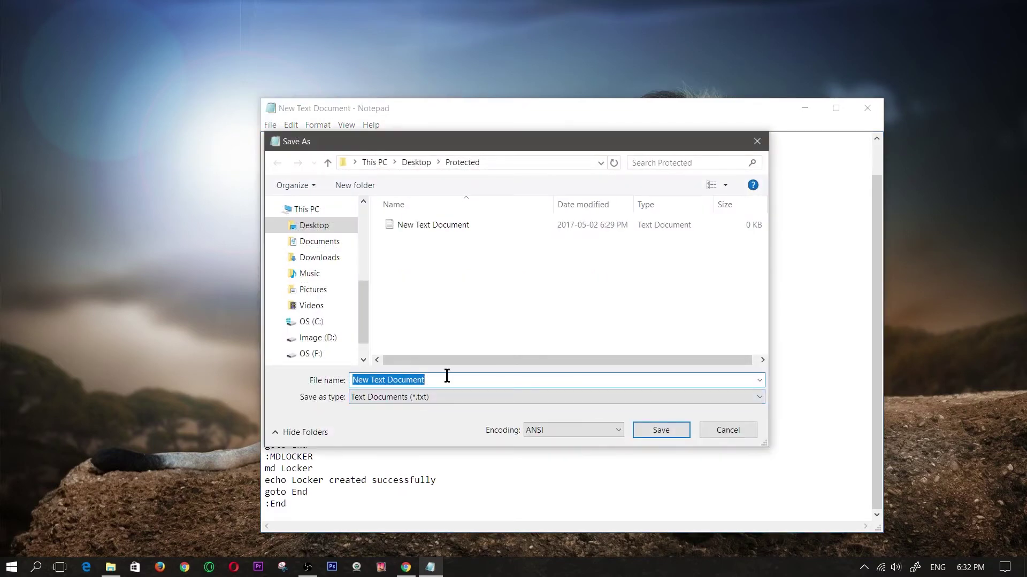
text(folderunlocker.bat)
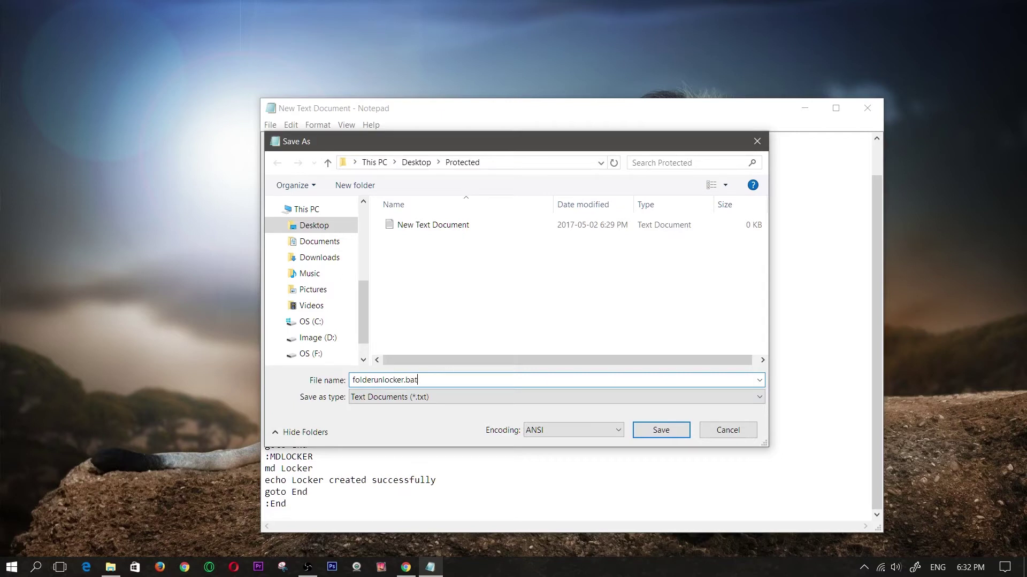
click(447, 396)
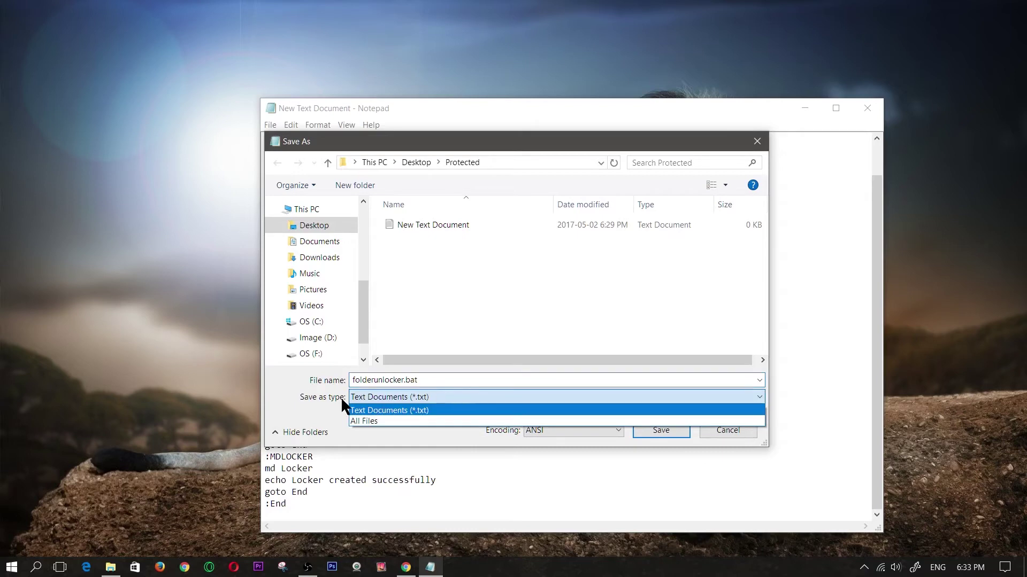
click(369, 421)
click(663, 430)
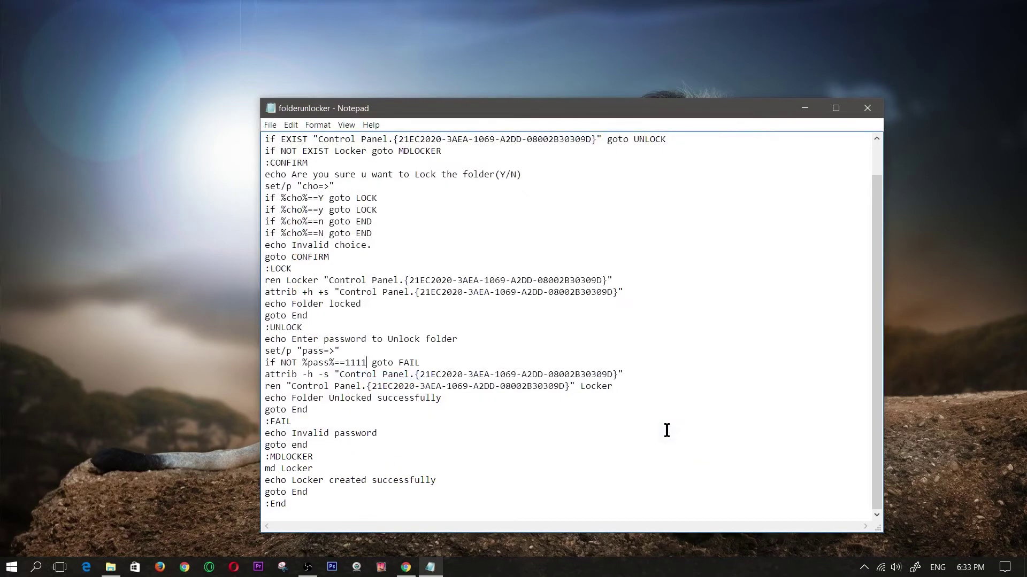
drag(768, 114, 653, 160)
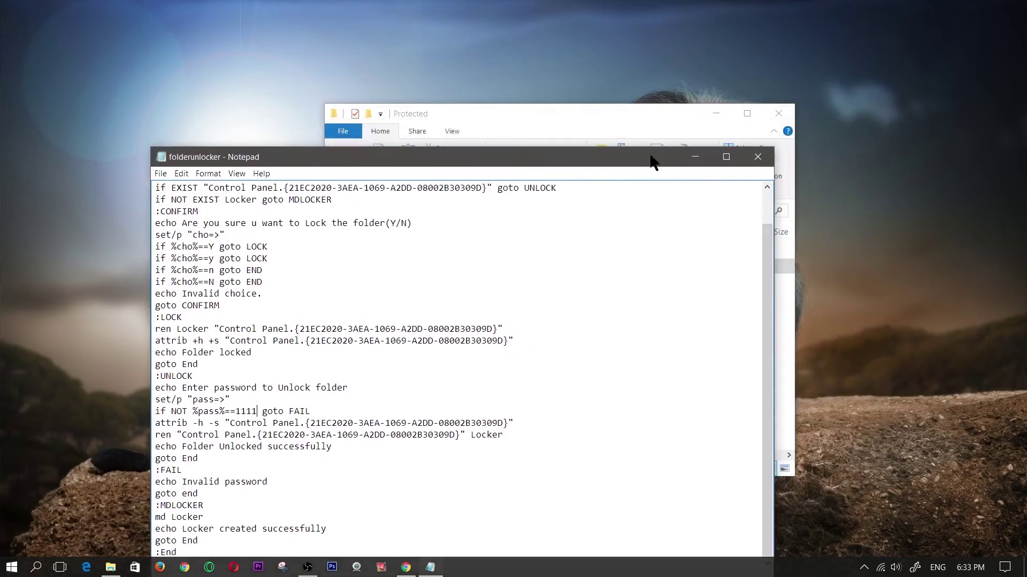
click(758, 157)
Step: Run folderunlocker.bat to create the Locker folder inside Protected
click(485, 323)
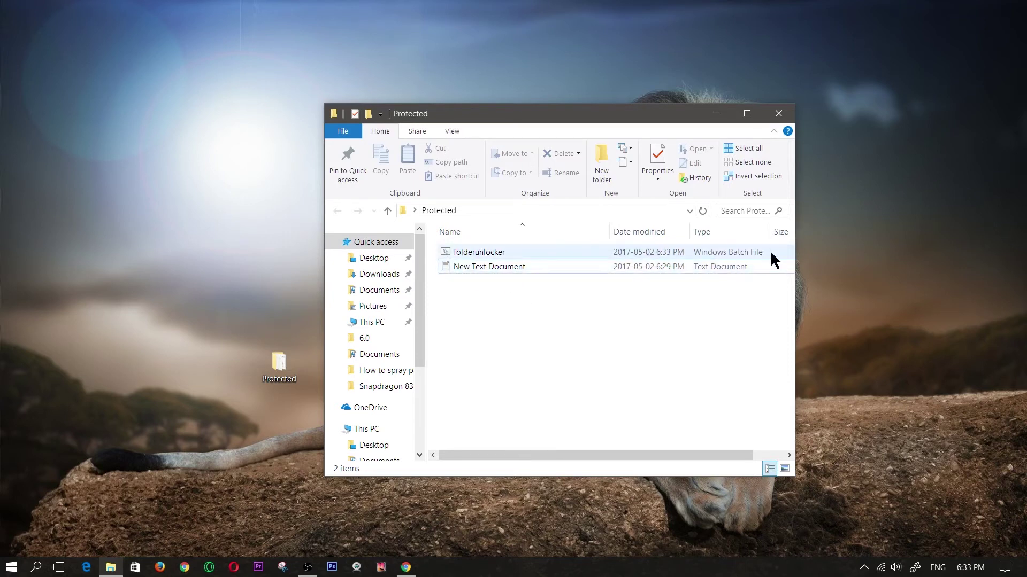
click(480, 250)
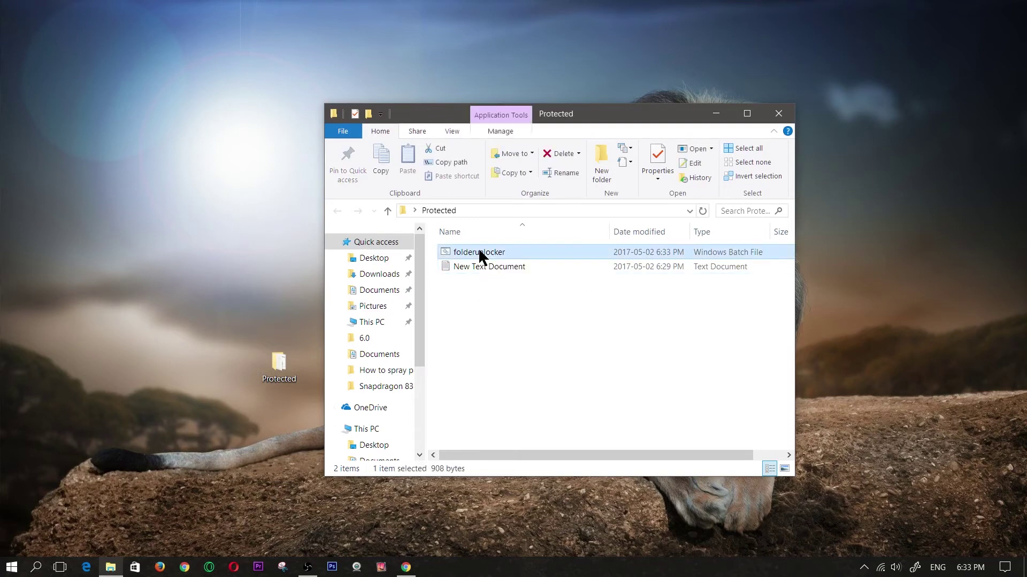
double_click(478, 251)
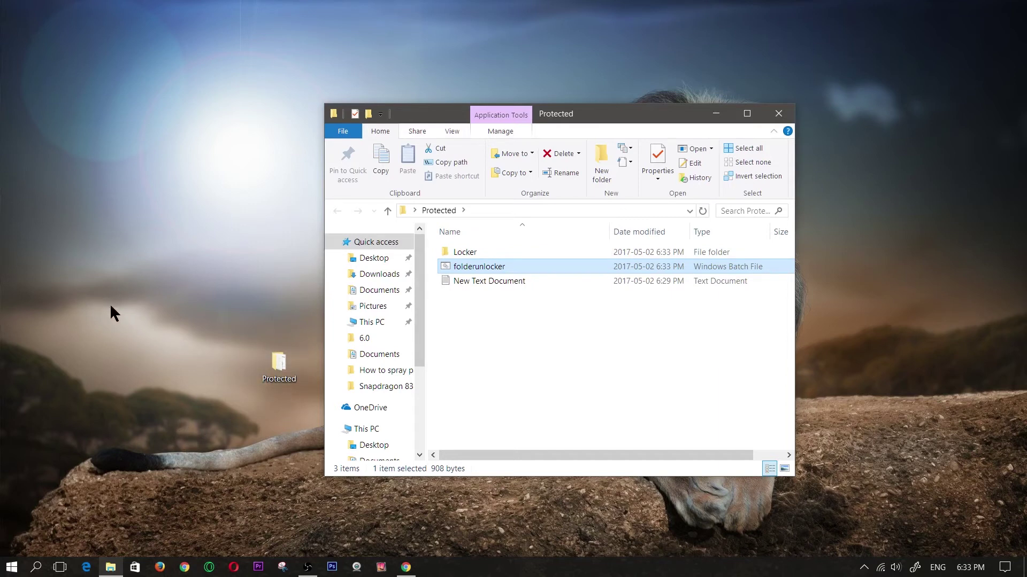
Step: Move the steampunk clip ons image into Locker, verify it opens, and return to Protected
drag(37, 141, 235, 307)
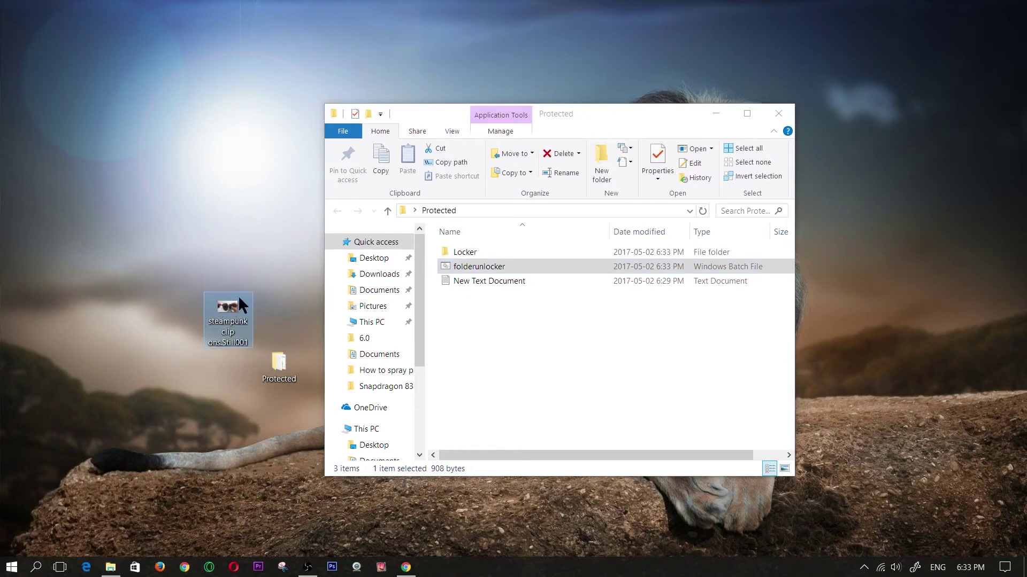
drag(230, 304, 463, 248)
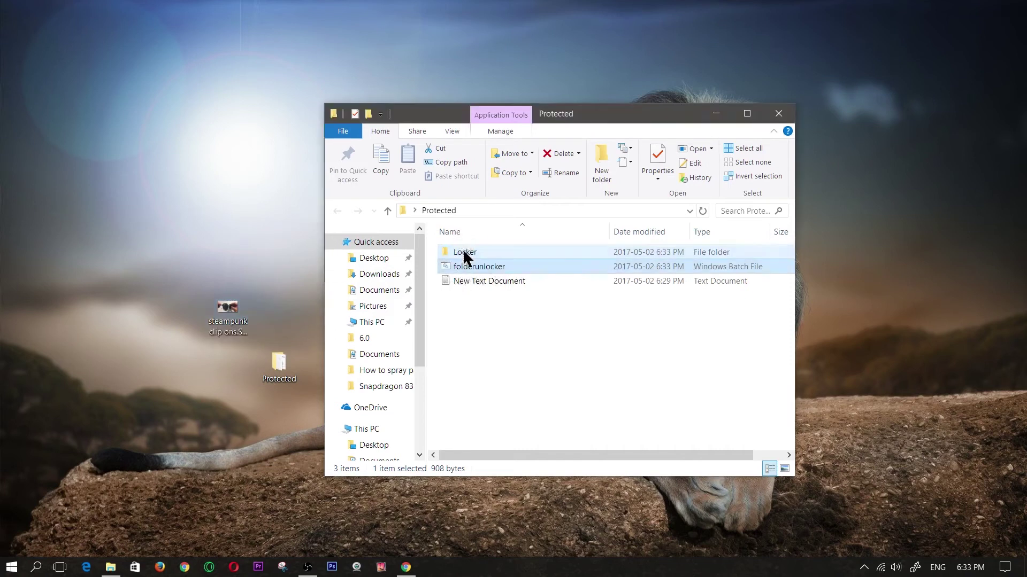
double_click(463, 248)
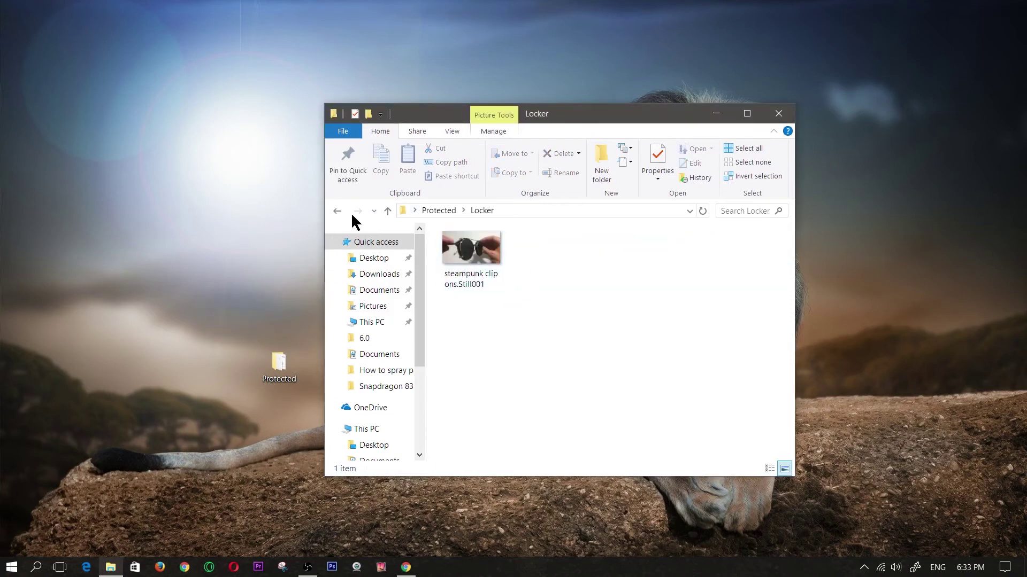
double_click(479, 258)
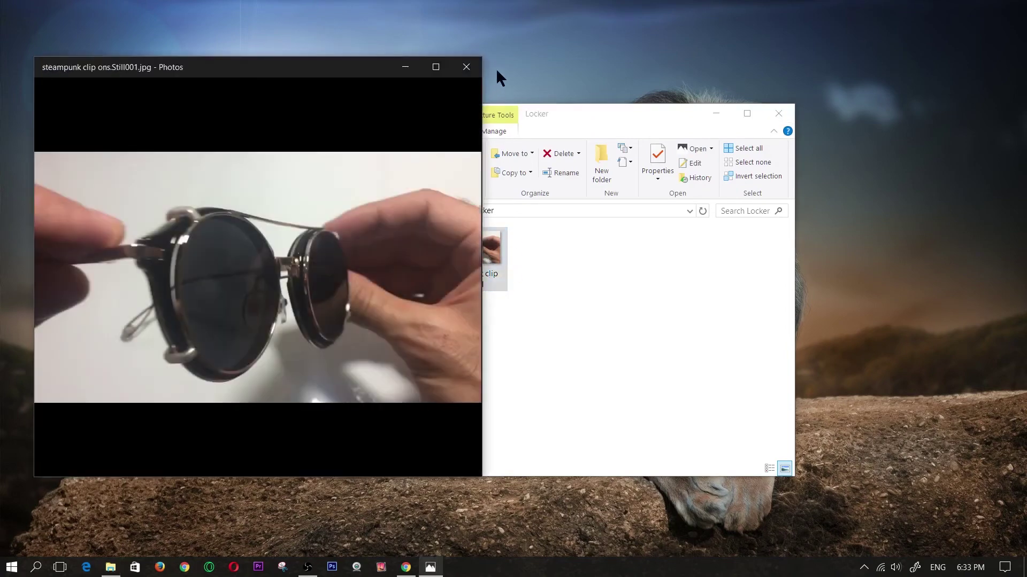
click(466, 67)
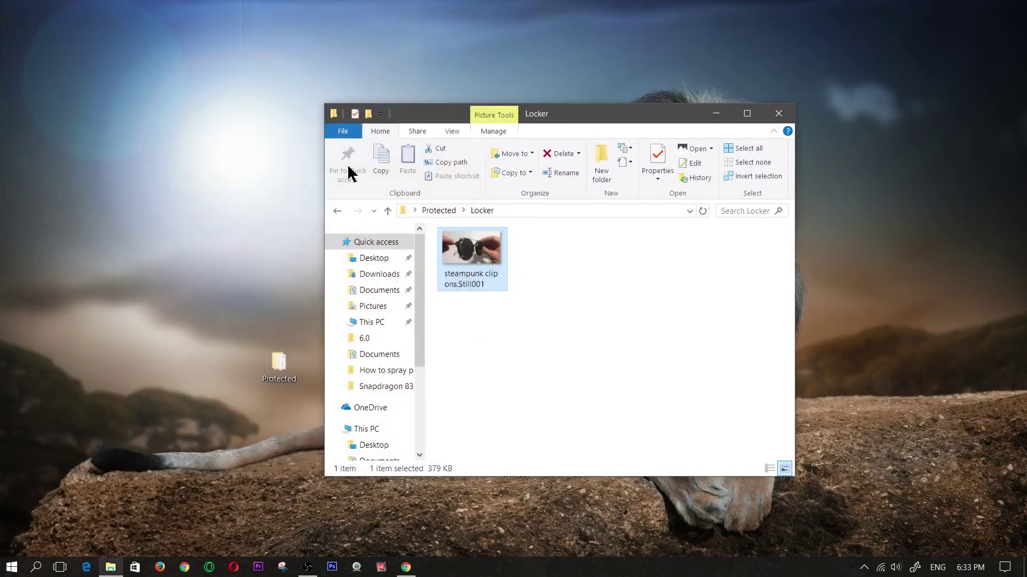
click(337, 212)
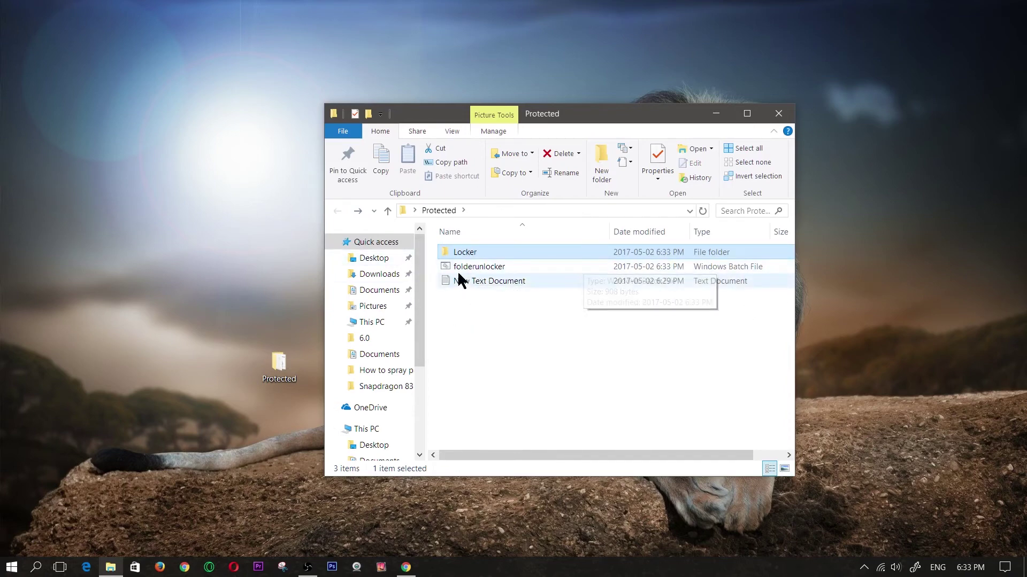
double_click(456, 267)
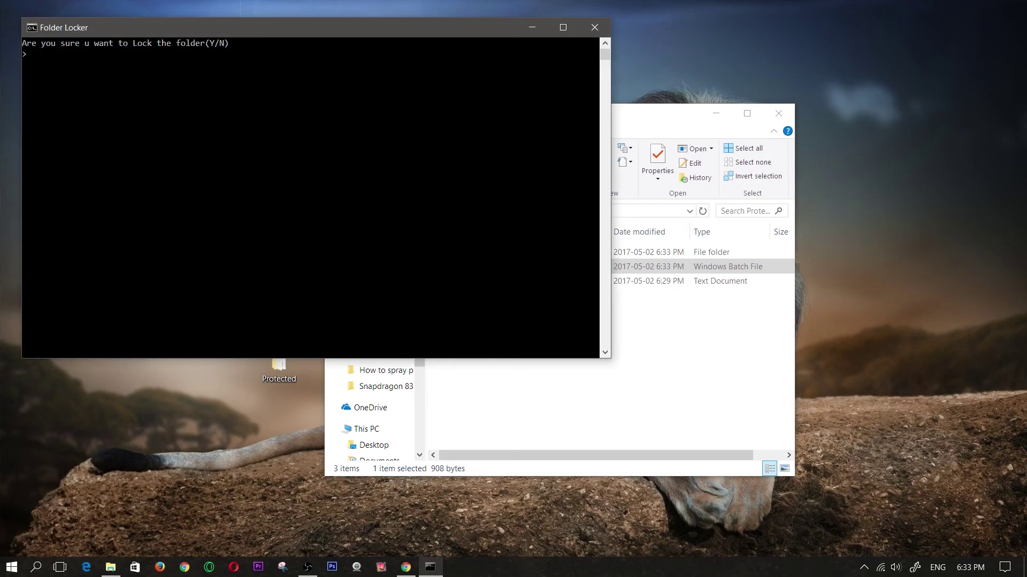
Step: Answer y at the Folder Locker prompt to lock and hide the Locker folder
drag(102, 30, 177, 71)
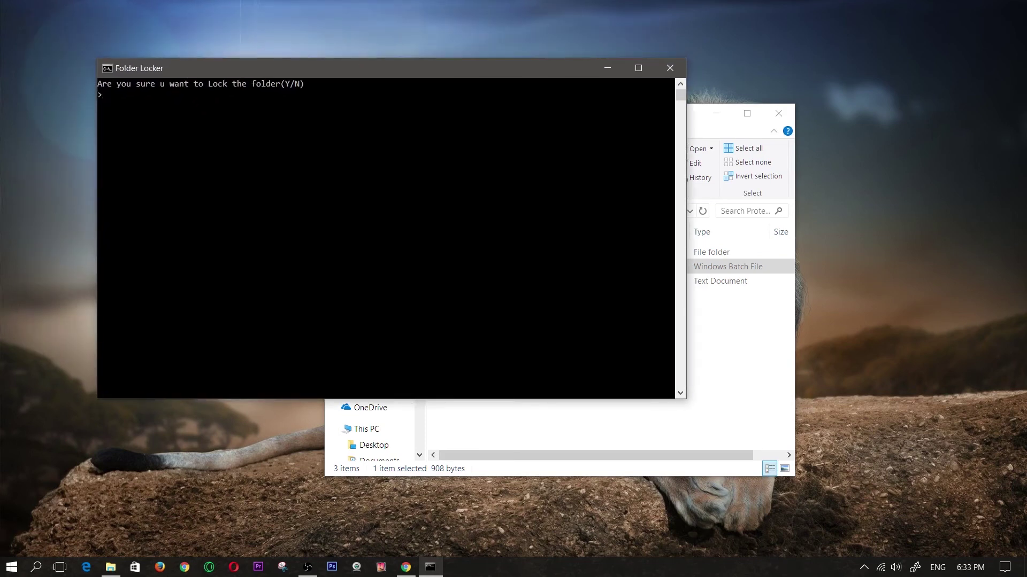
text(y)
key(Return)
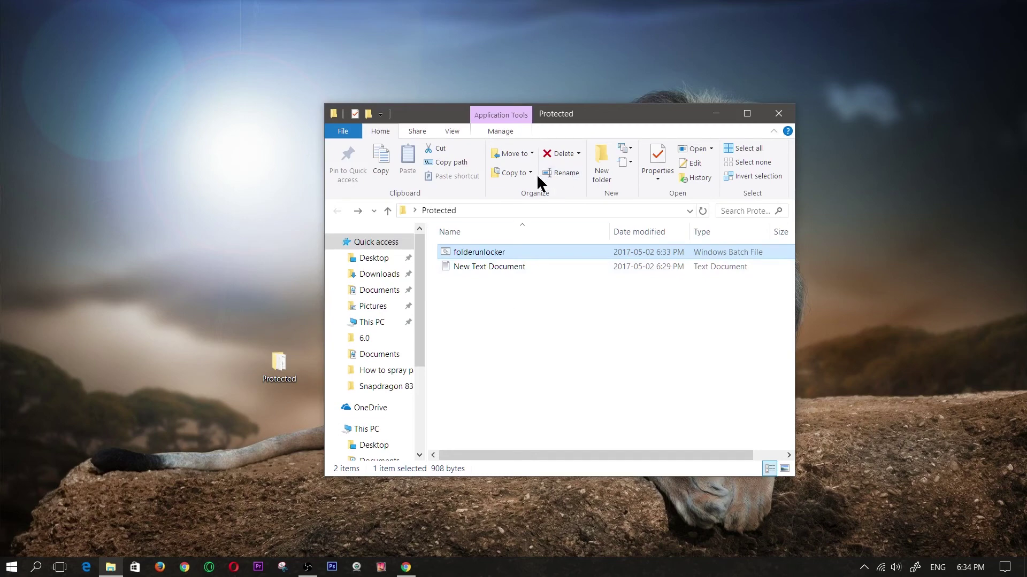
double_click(471, 252)
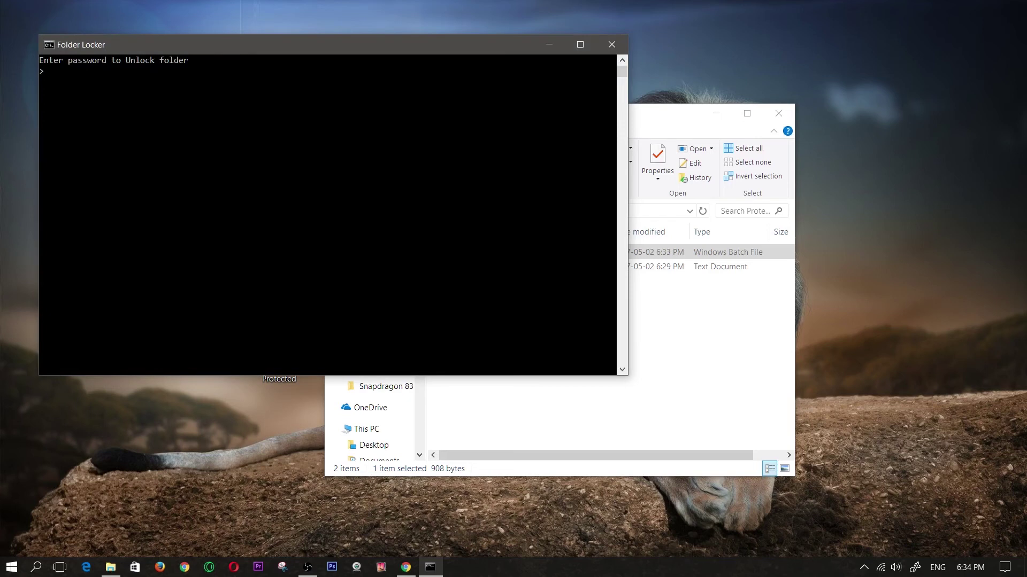
text(1111)
key(Return)
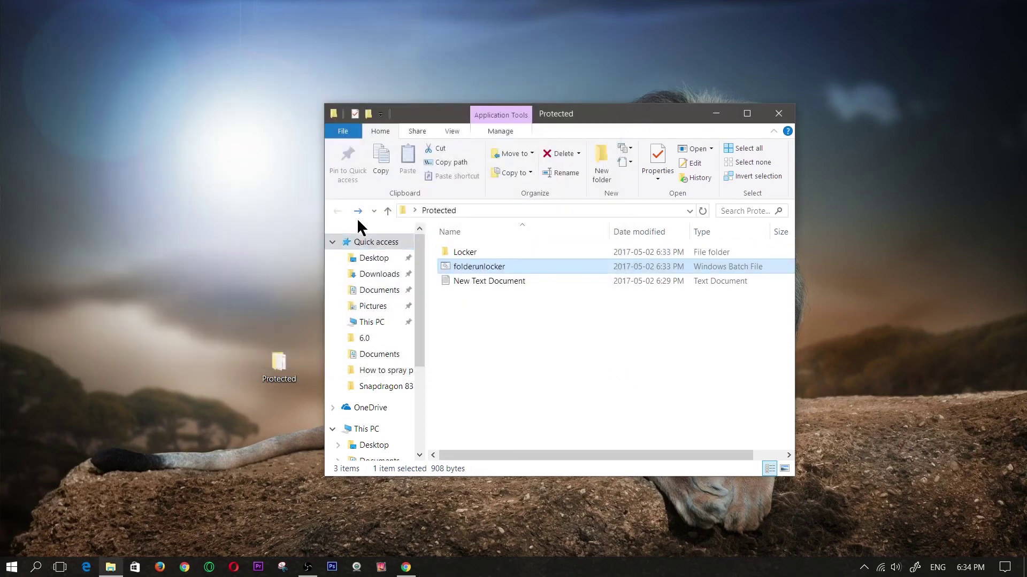
double_click(469, 252)
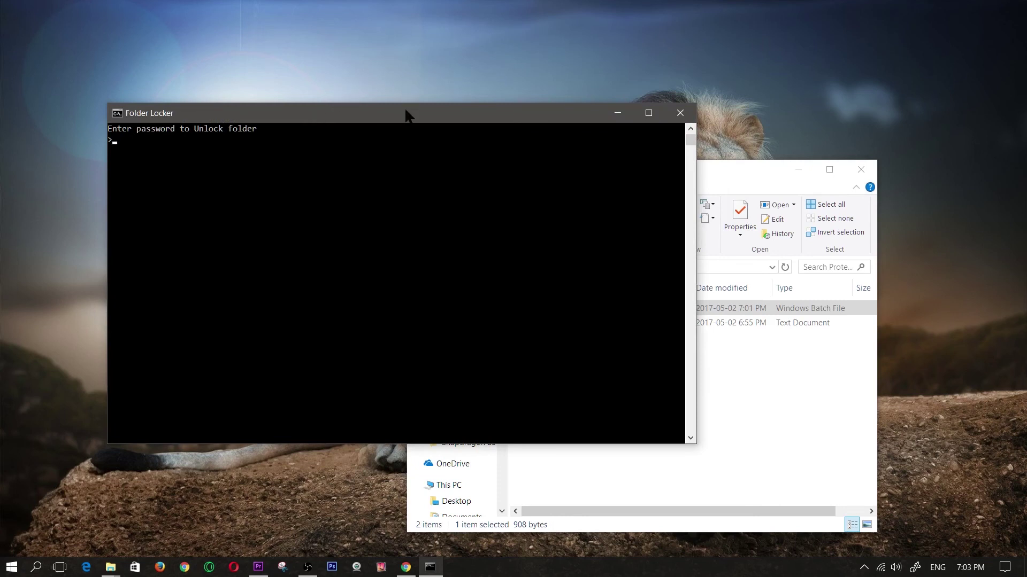
Step: Enter the wrong password 1121 and confirm Locker stays hidden
text(1121)
key(Return)
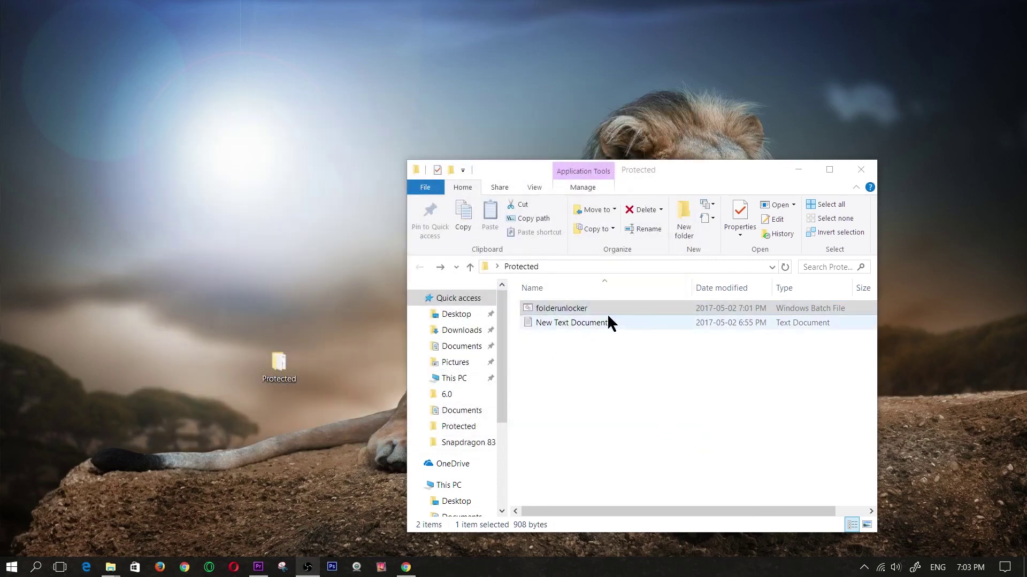
click(553, 309)
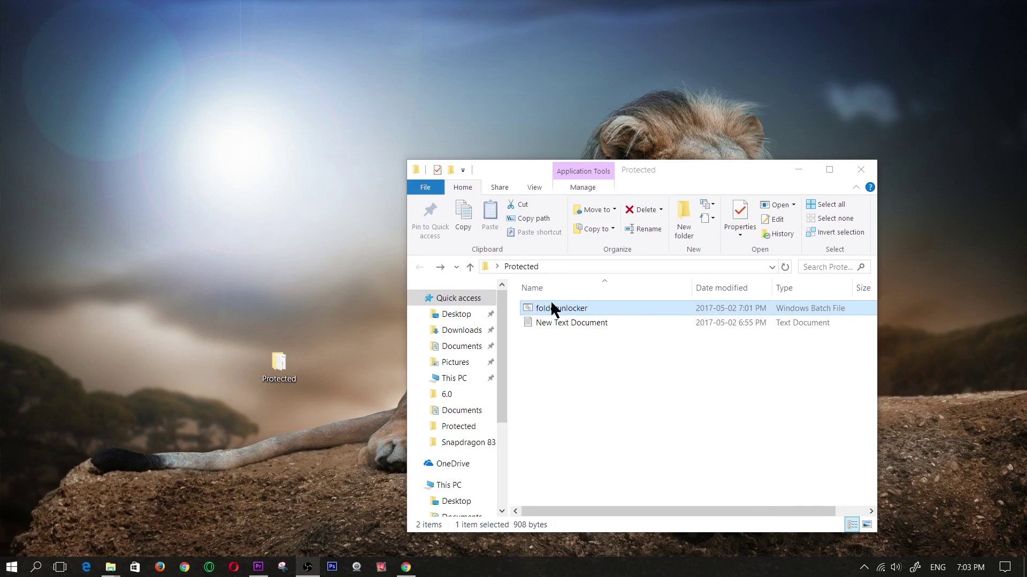